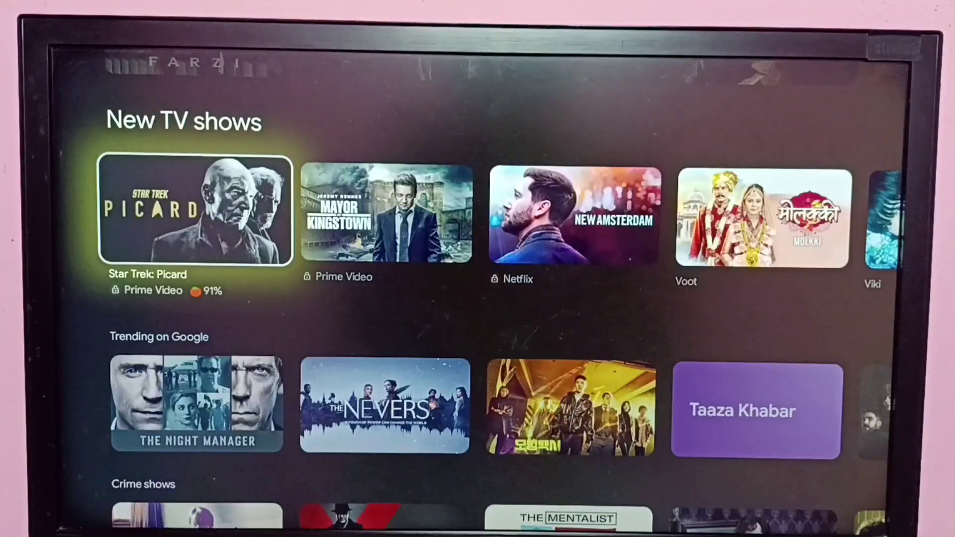
key("Up")
key("Up")
key("Up")
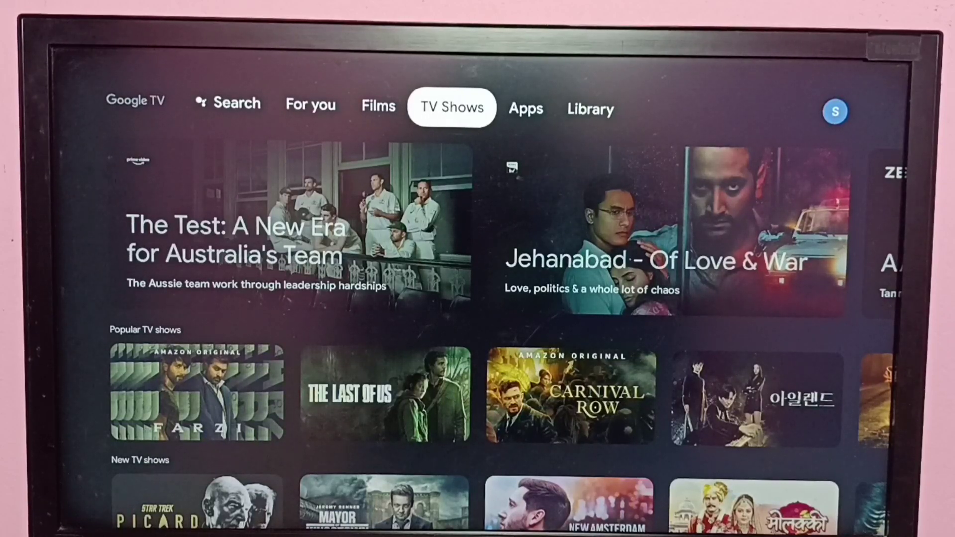
Step: Move along the top tabs past Library and open the profile panel with Settings
key("Right")
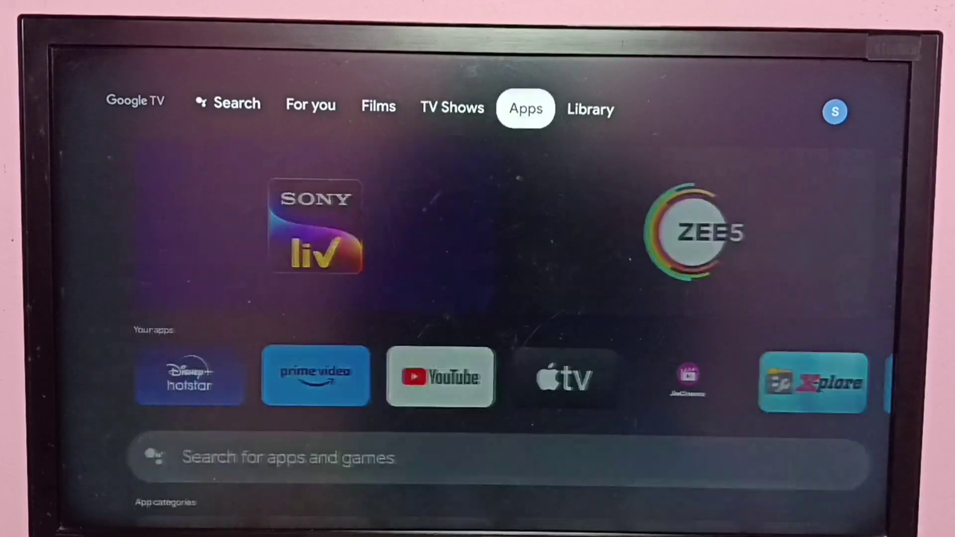
key("Right")
key("Right")
key("Return")
key("Down")
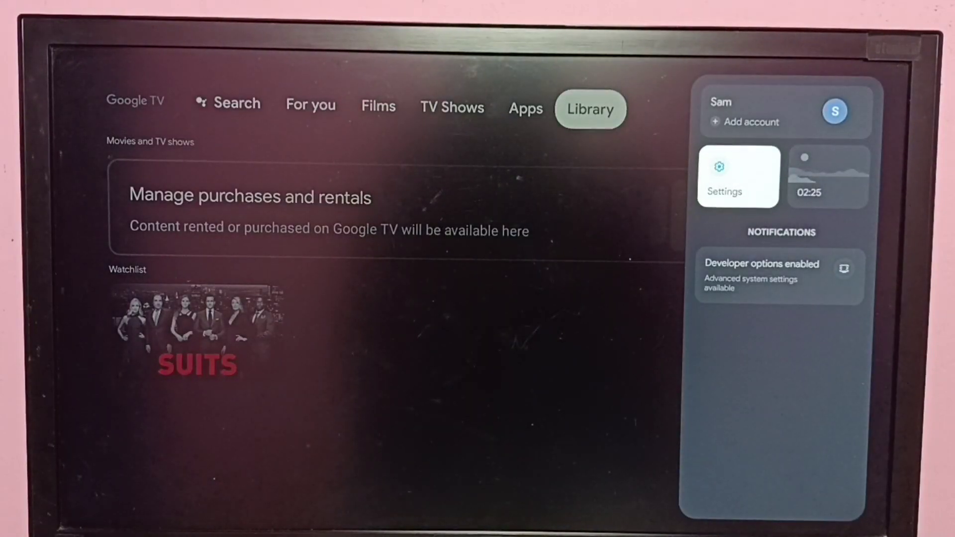
Step: Go to Settings > Apps > See all apps and scroll to the list's end
key("Return")
key("Down")
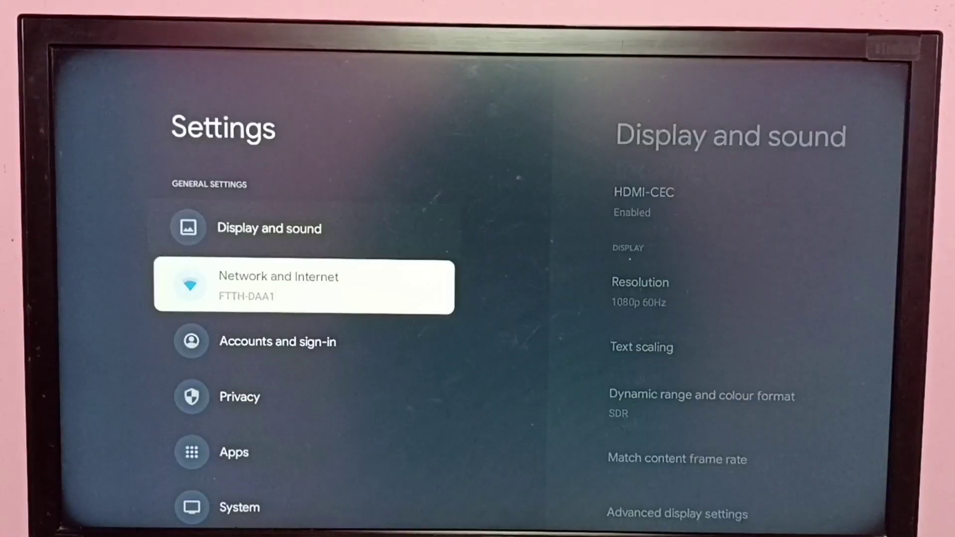
key("Down")
key("Down")
key("Down")
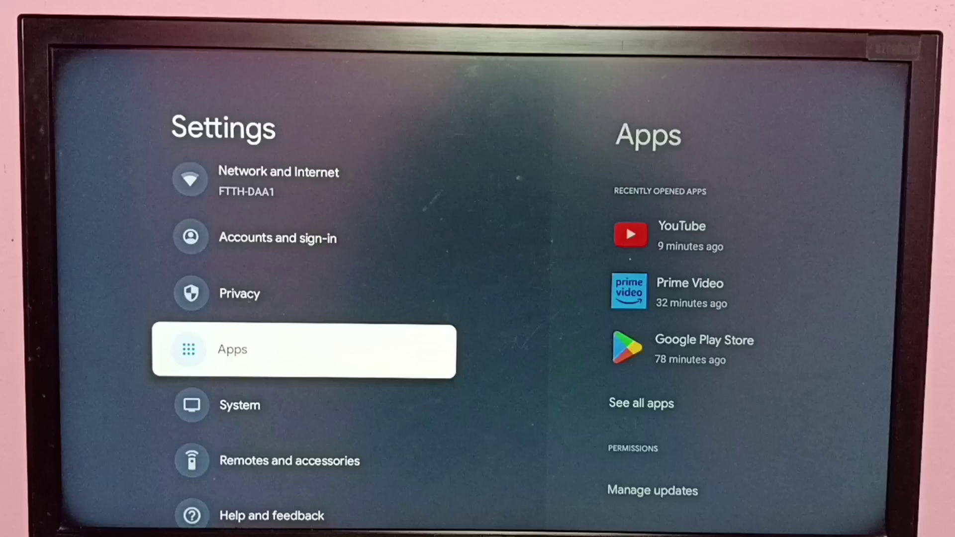
key("Return")
key("Down")
key("Down")
key("Down")
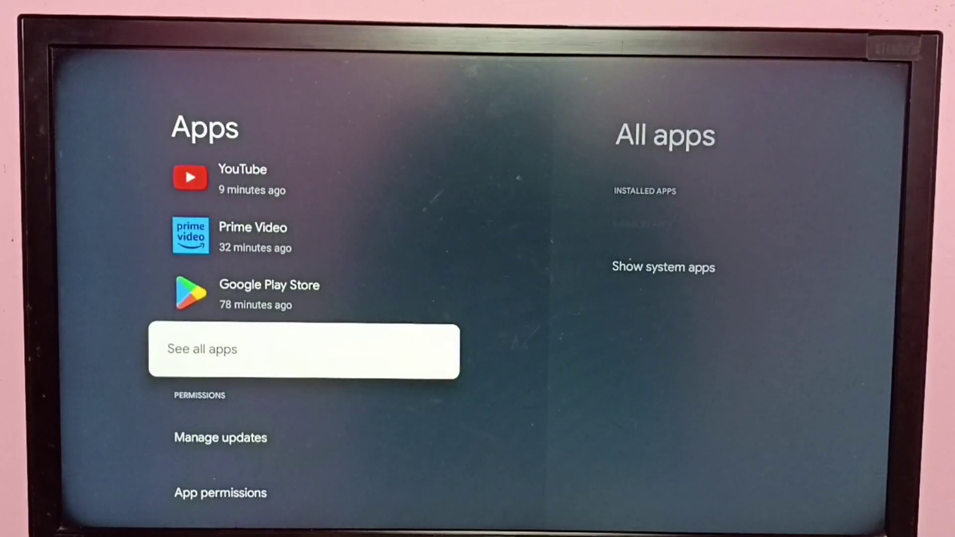
key("Return")
key("Down")
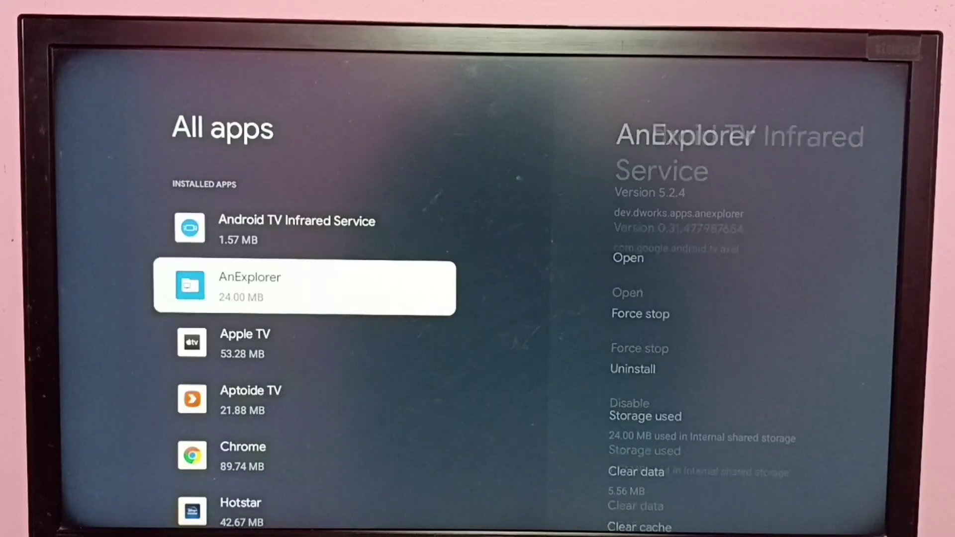
key("Down")
key("Down")
key("Down")
key("Down")
key("Down")
key("Down")
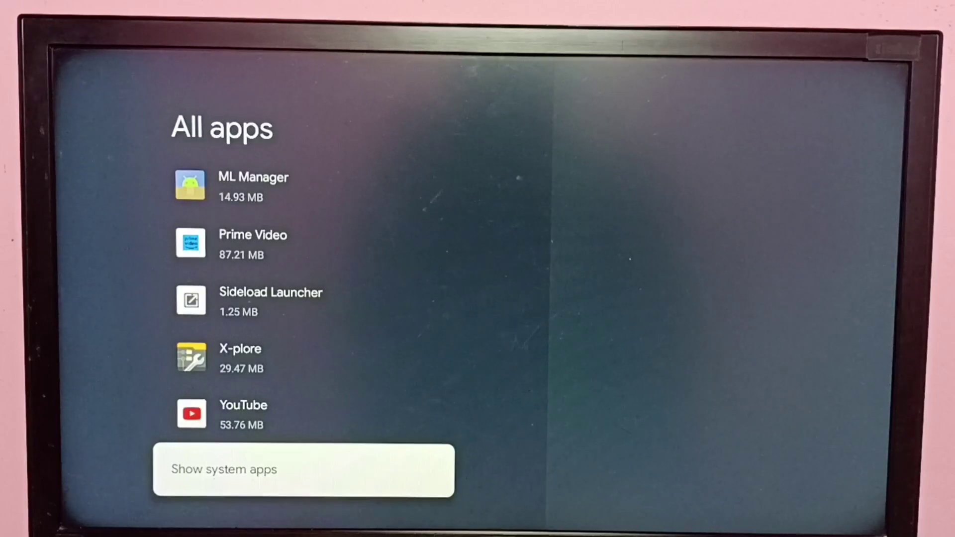
Step: Show system apps and scroll down the list to Google TV
key("Return")
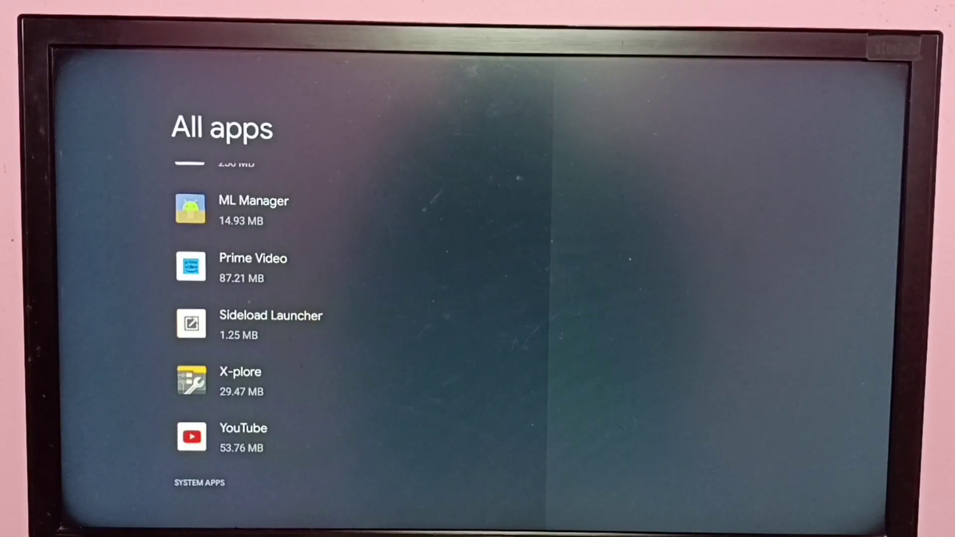
key("Down")
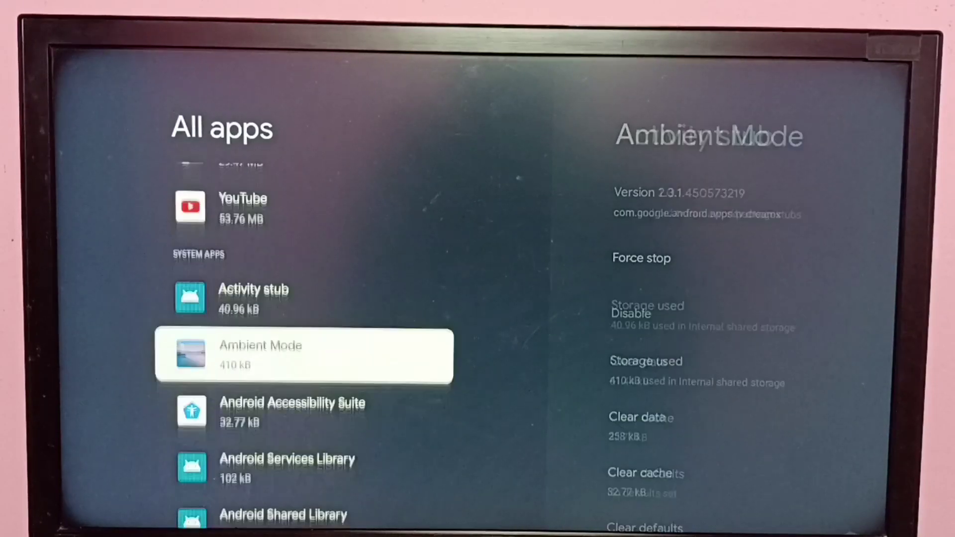
key("Down")
key("Down")
key("Down")
key("Down")
key("Down")
key("Down")
key("Down")
key("Down")
key("Down")
key("Down")
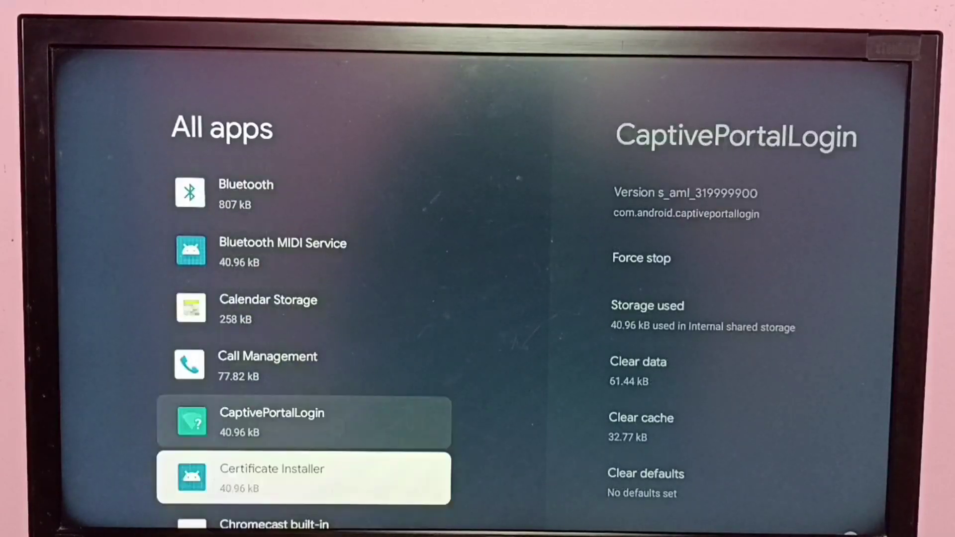
key("Down")
key("Down")
key("Down")
key("Down")
key("Down")
key("Down")
key("Down")
key("Down")
key("Down")
key("Down")
key("Down")
key("Down")
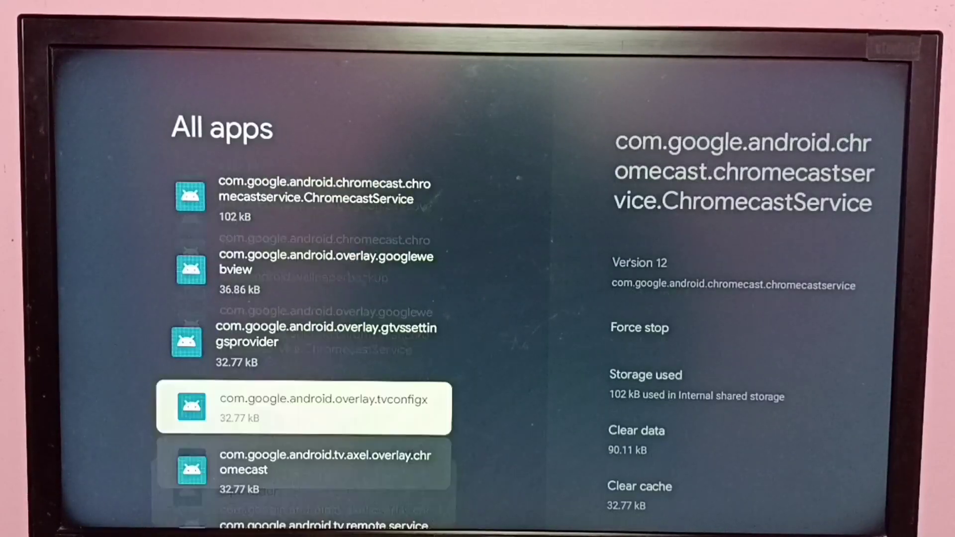
key("Down")
key("Down")
key("Down")
key("Down")
key("Down")
key("Down")
key("Down")
key("Down")
key("Down")
key("Down")
key("Down")
key("Down")
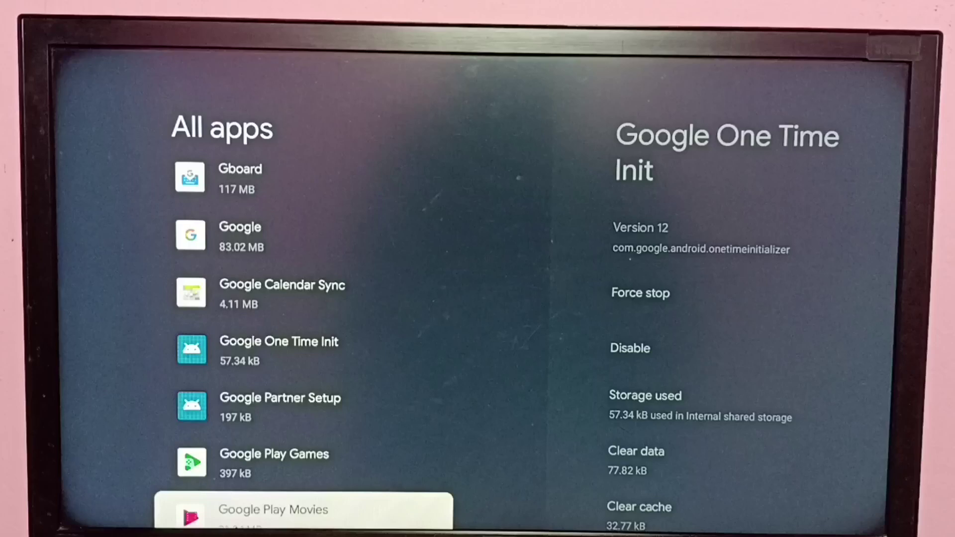
key("Down")
key("Down")
key("Down")
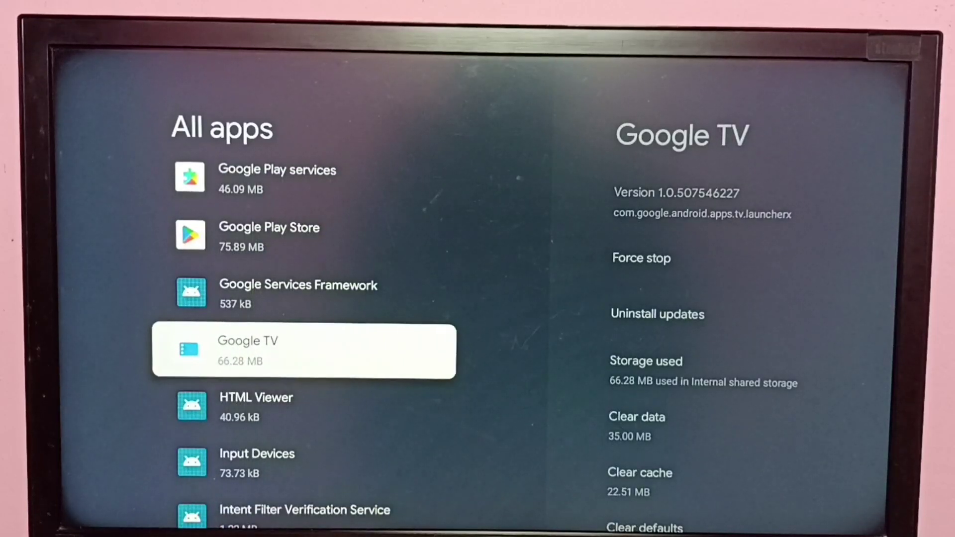
Step: Open Google TV's app details and choose Uninstall updates
key("Return")
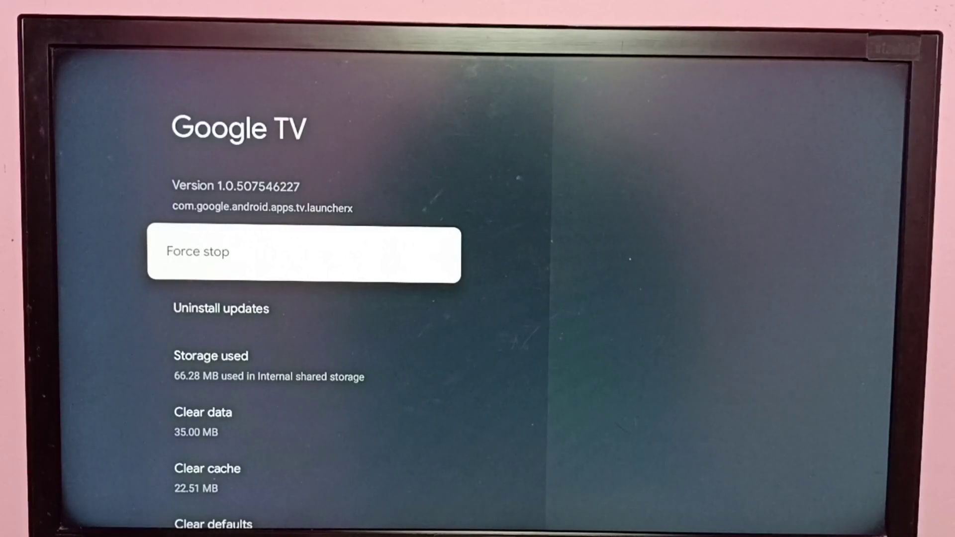
key("Down")
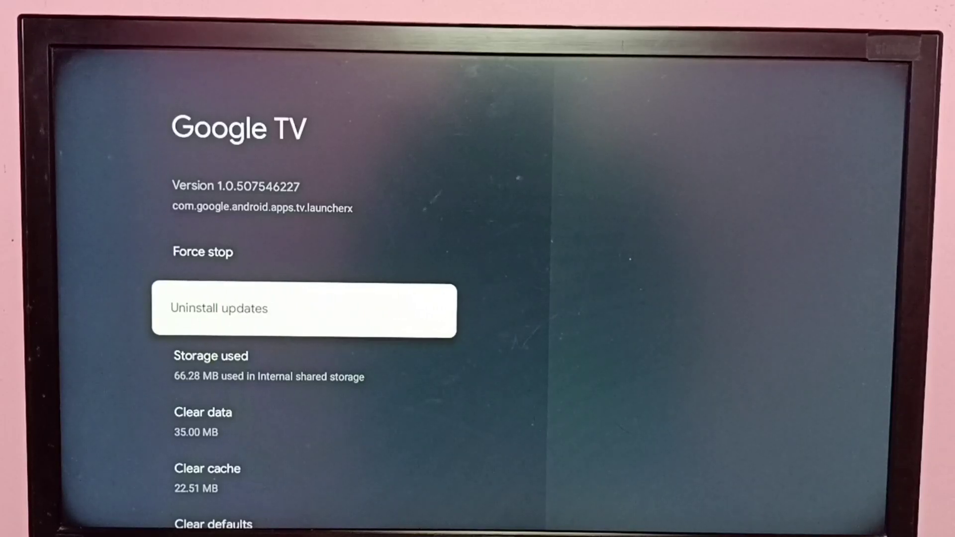
key("Return")
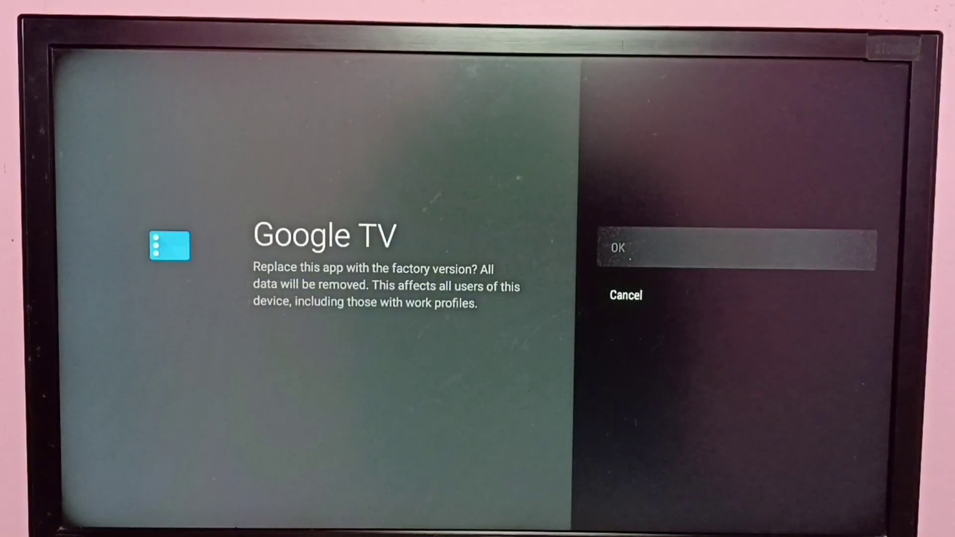
Step: Confirm the factory-version restore, then go back to the All apps list
key("Return")
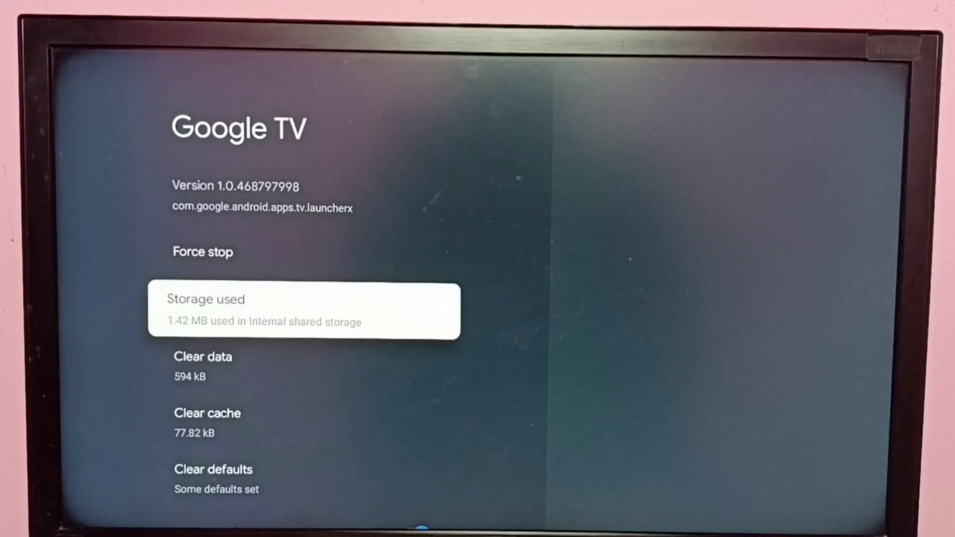
key("Escape")
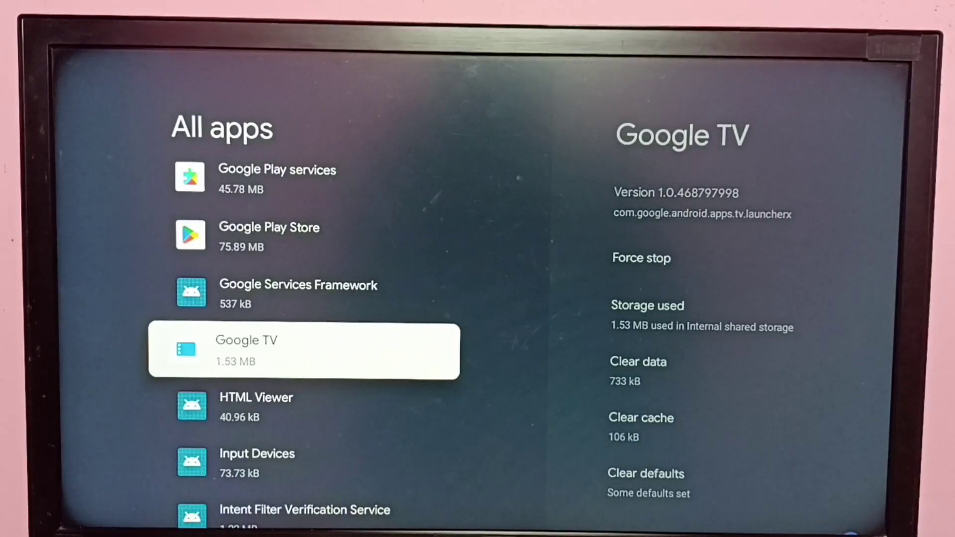